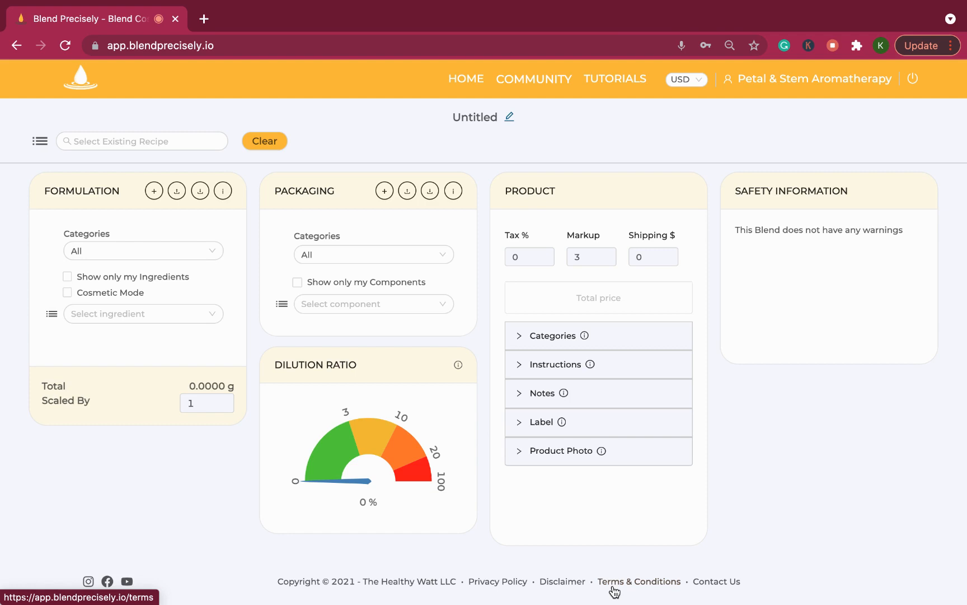
Open the full list of formulation ingredients, examine its entries, and close it.
click(51, 318)
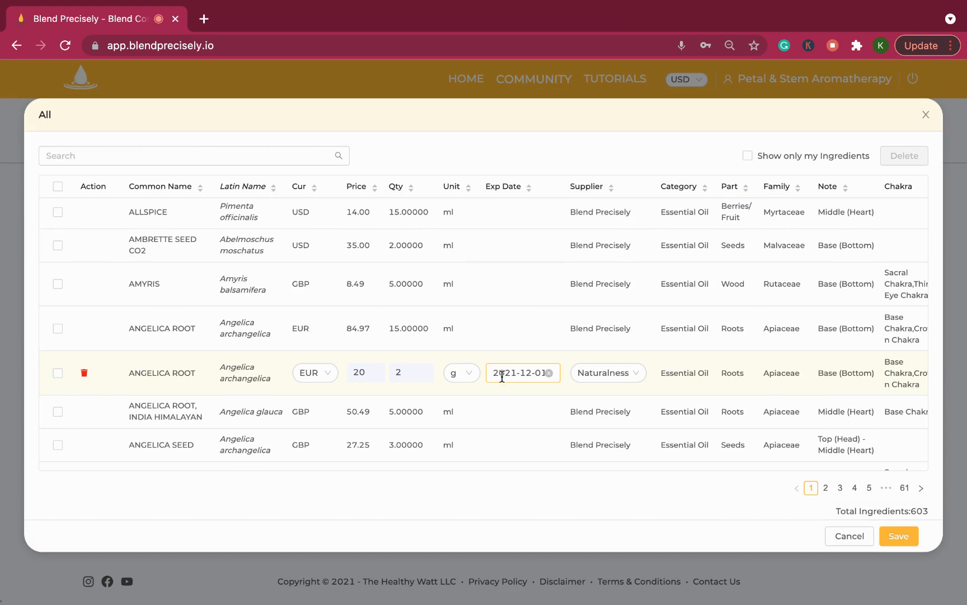
scroll(502, 376, down, 1)
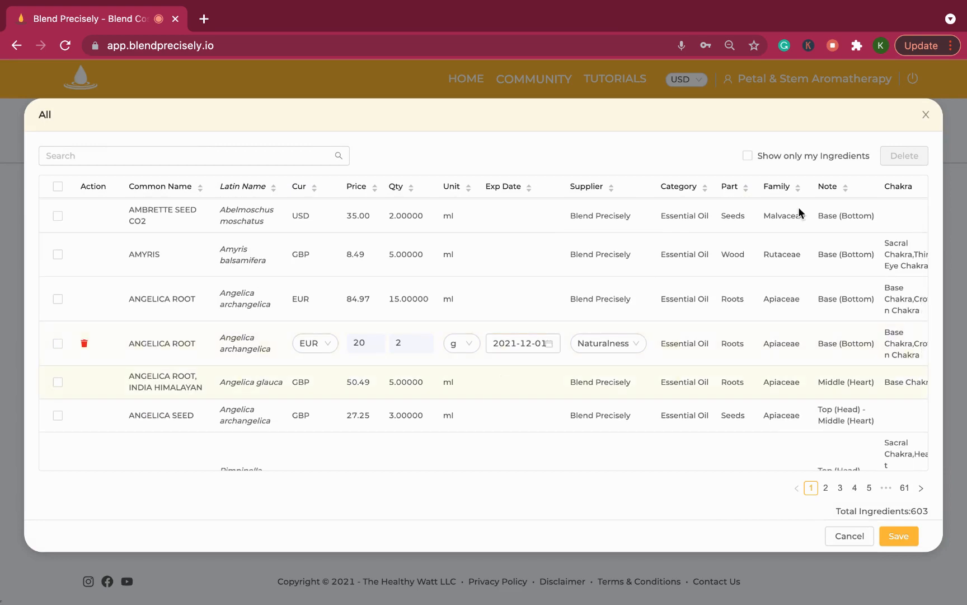
click(926, 115)
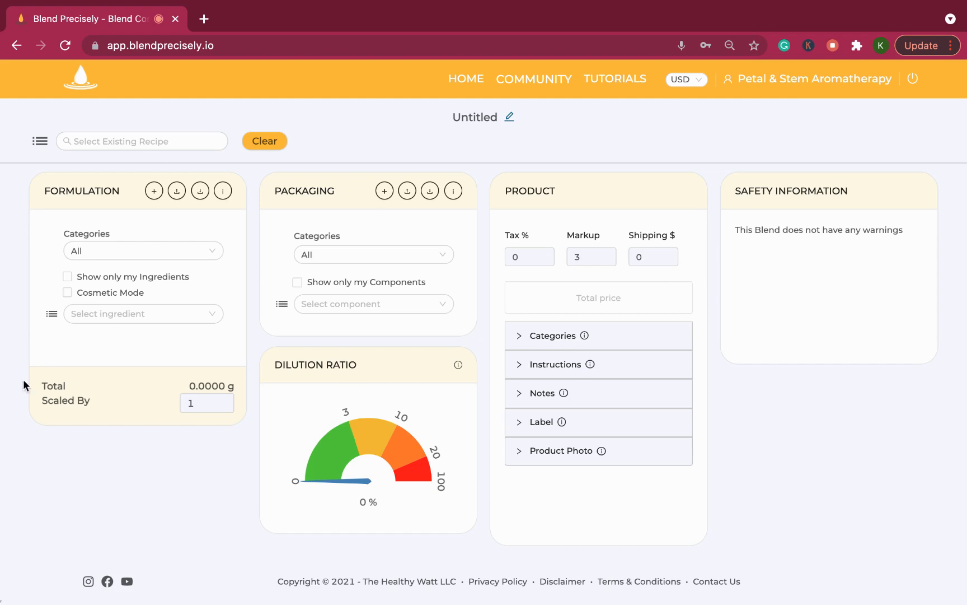
Filter the formulation ingredient list to only my ingredients, review the entries, then remove the filter and close the list.
click(51, 314)
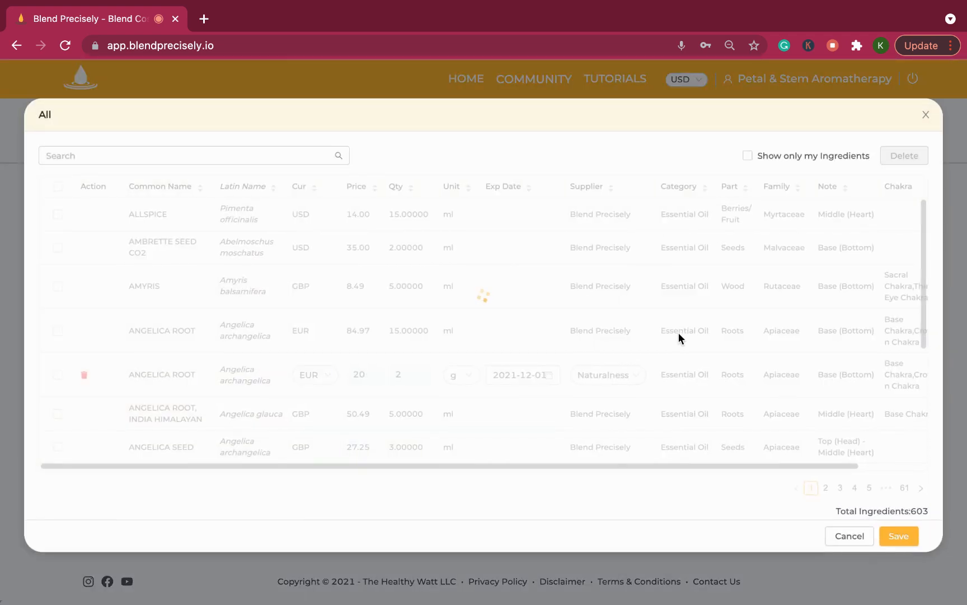
click(748, 156)
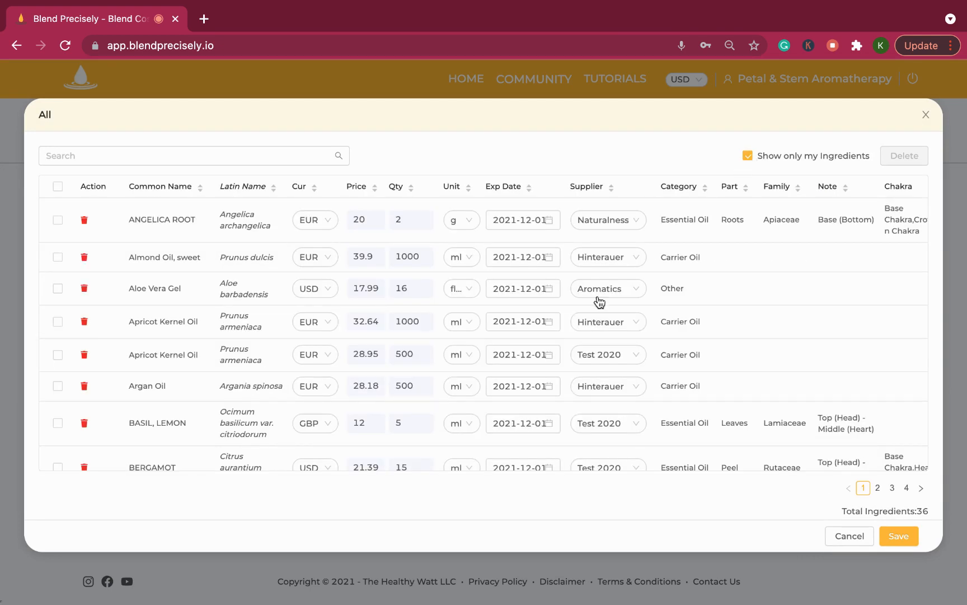
scroll(580, 320, down, 3)
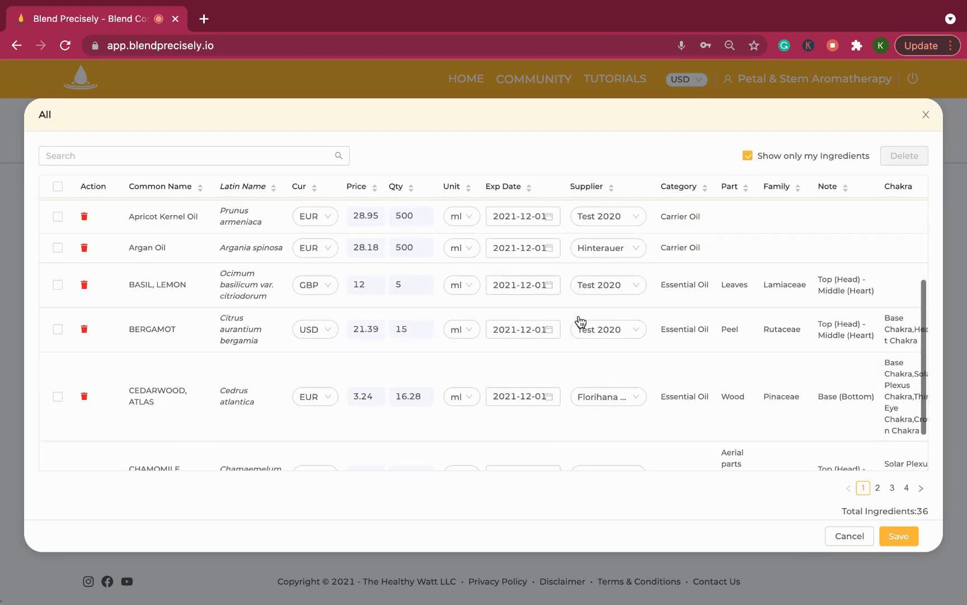
scroll(580, 321, up, 4)
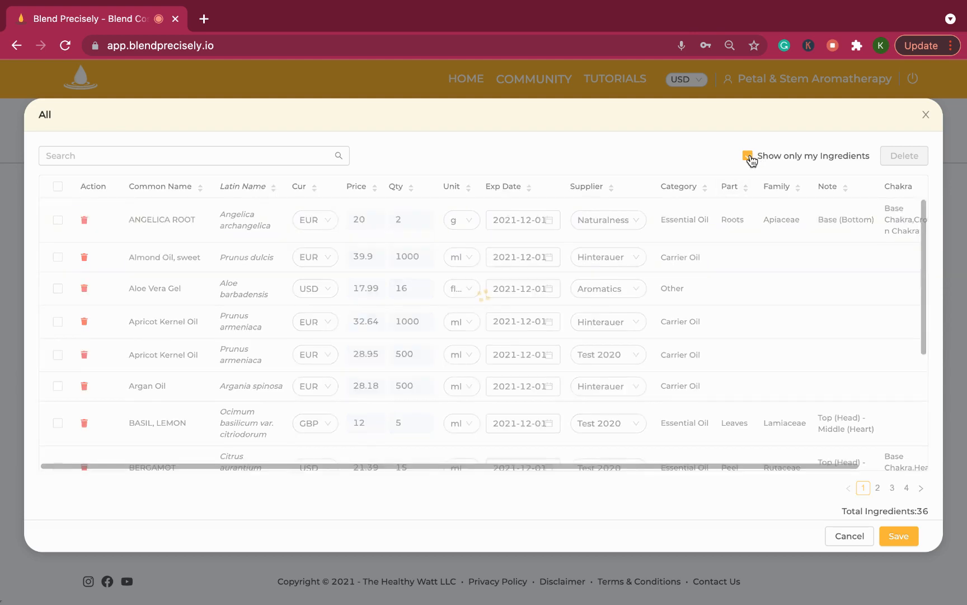
click(749, 157)
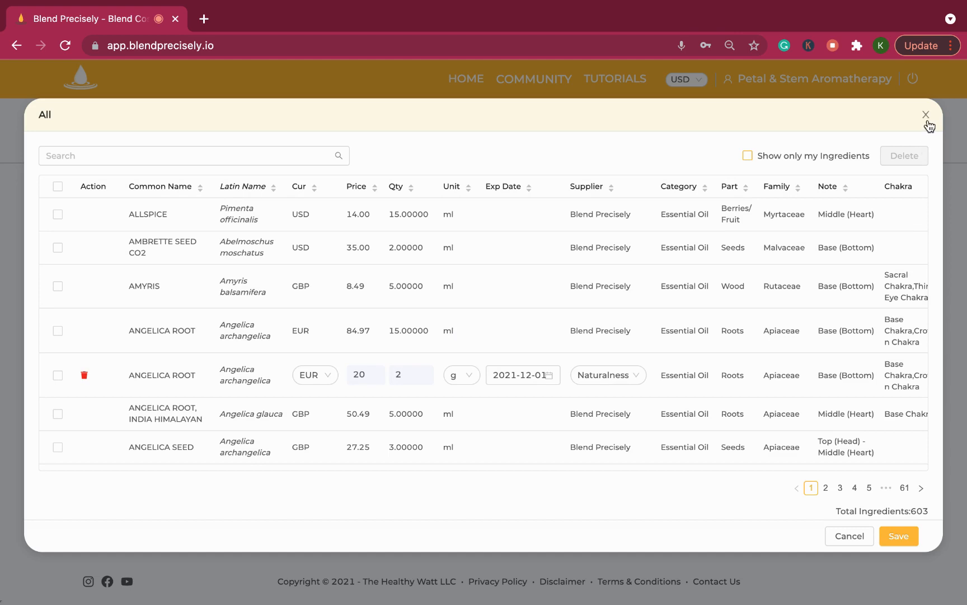
click(927, 118)
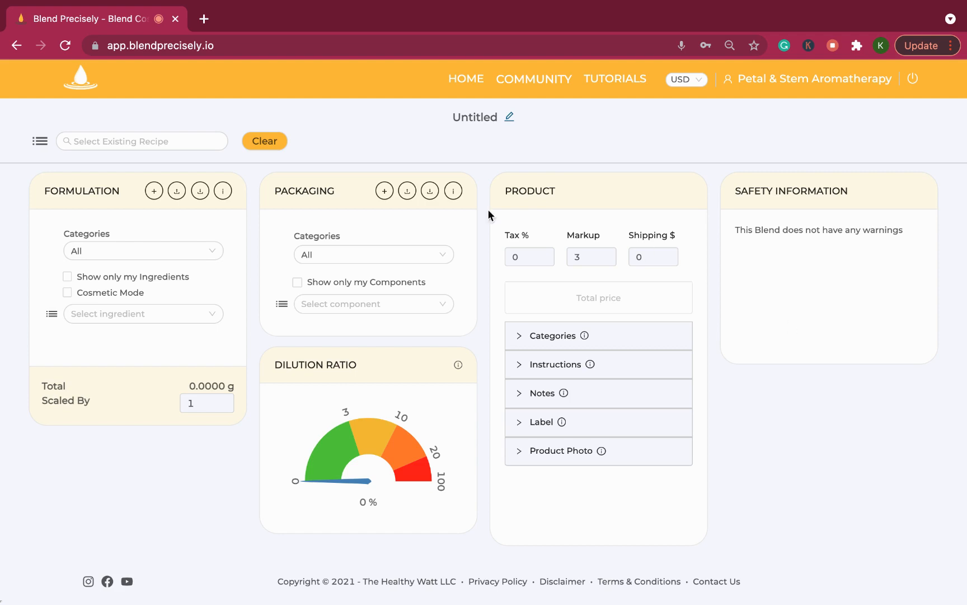
Search the formulation's selectable ingredients for "ho wood" to check which matching oils are available.
click(155, 194)
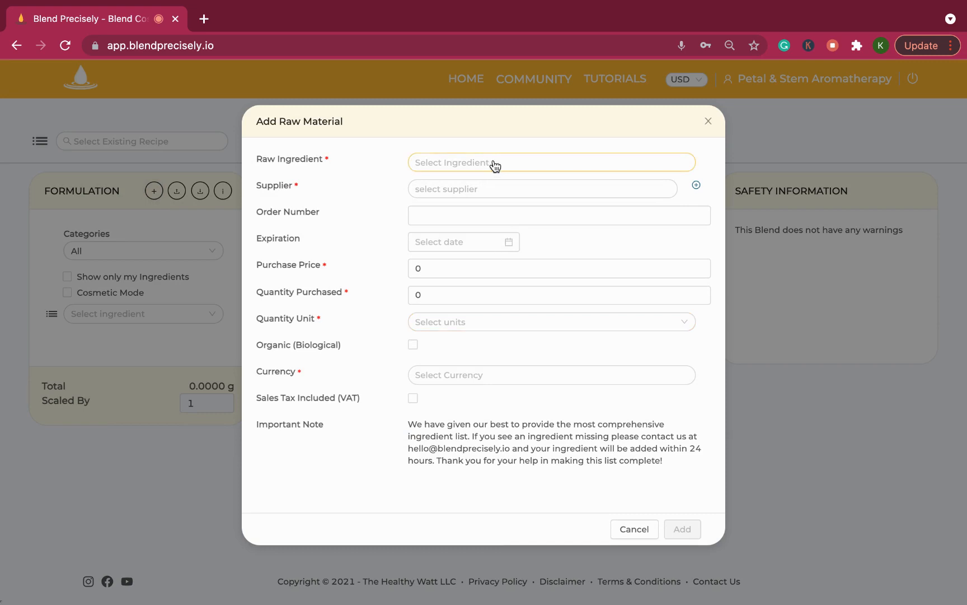
click(709, 121)
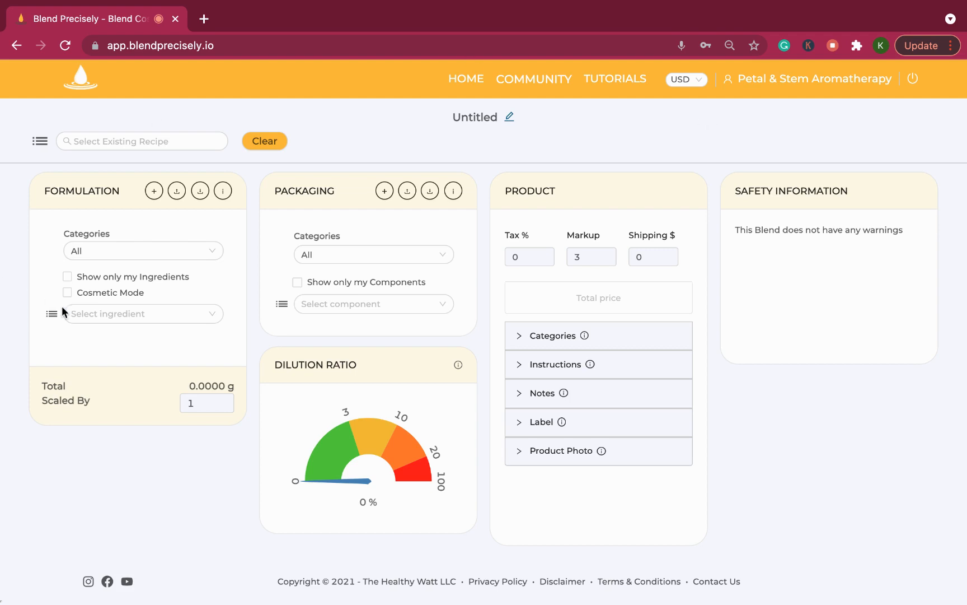
click(116, 317)
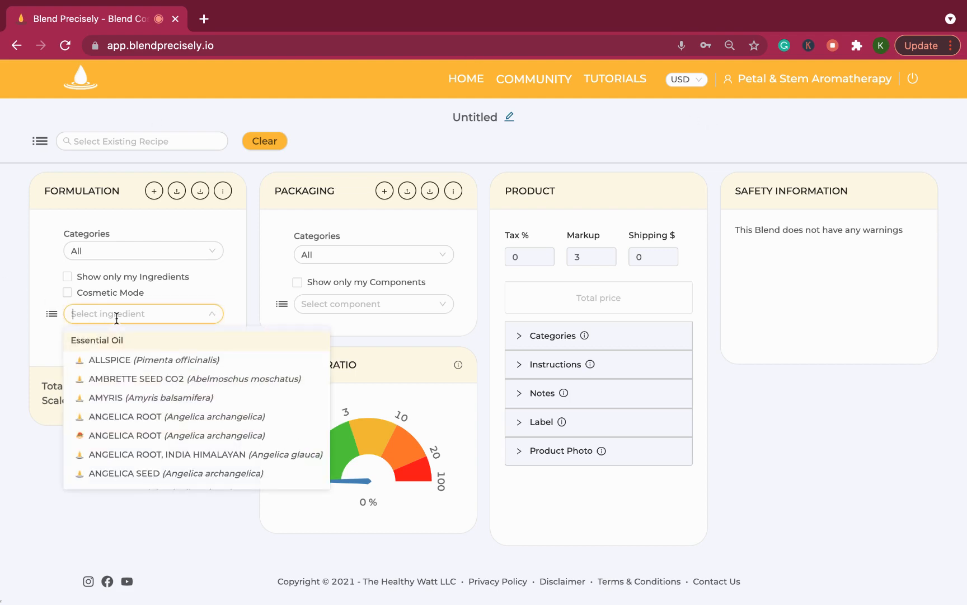
text(ho)
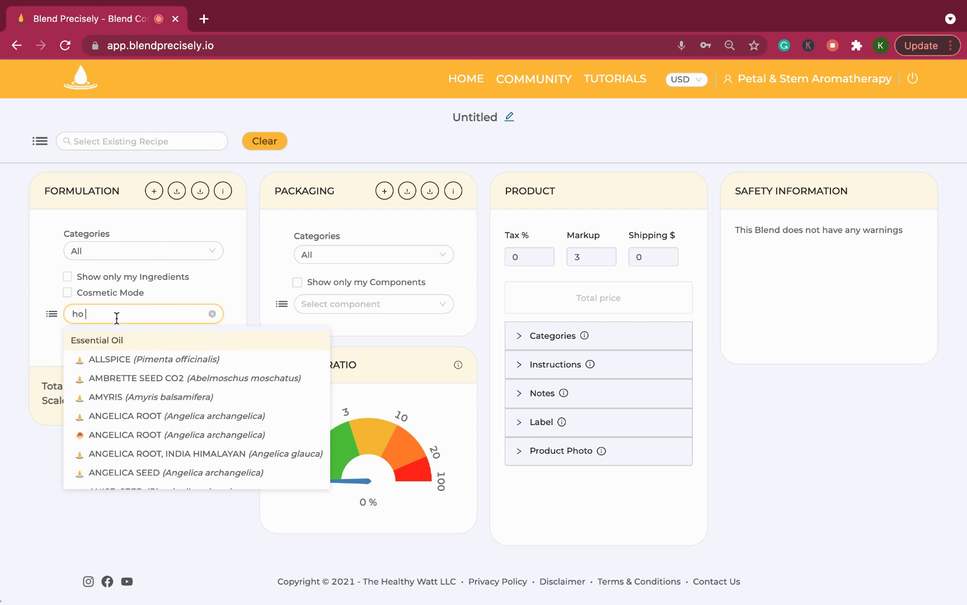
text( wo)
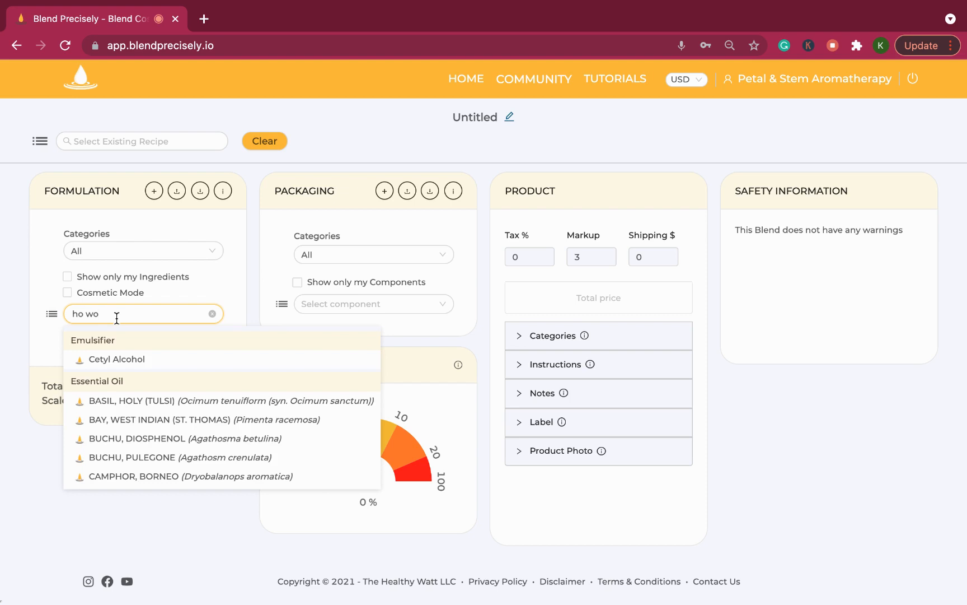
text(od)
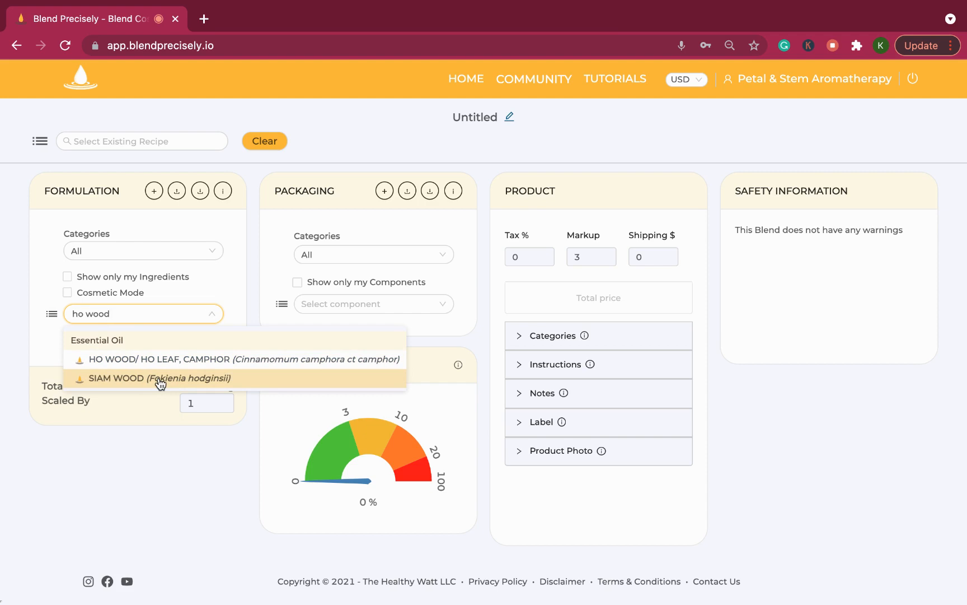
click(154, 426)
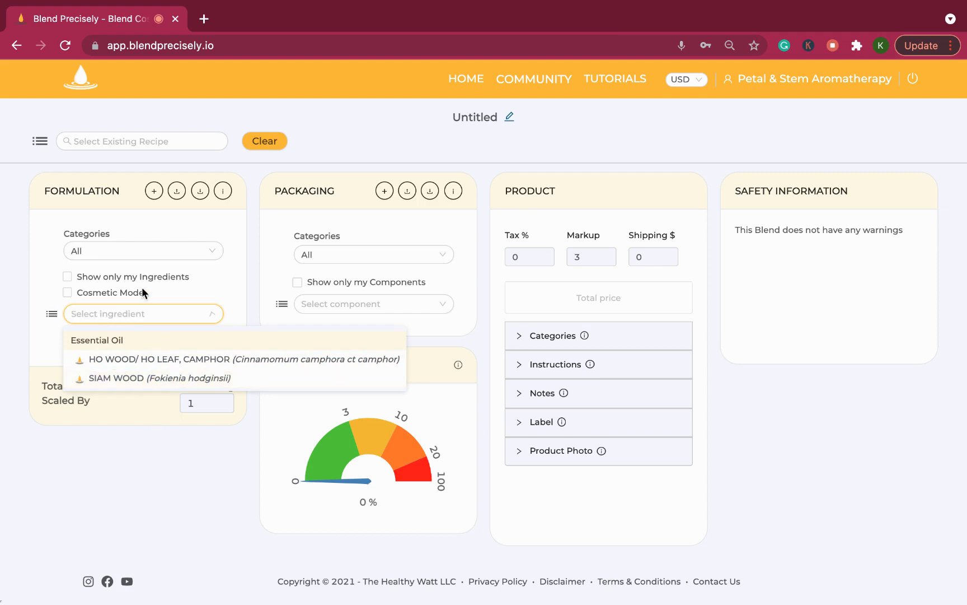
Start a new raw material with HO WOOD/ HO LEAF, CAMPHOR as its raw ingredient.
click(154, 190)
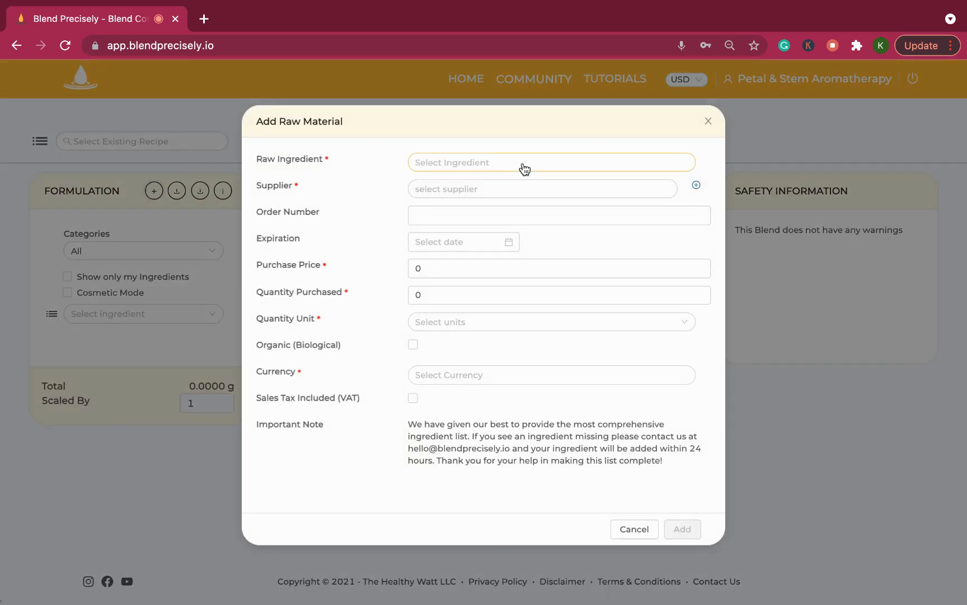
click(523, 163)
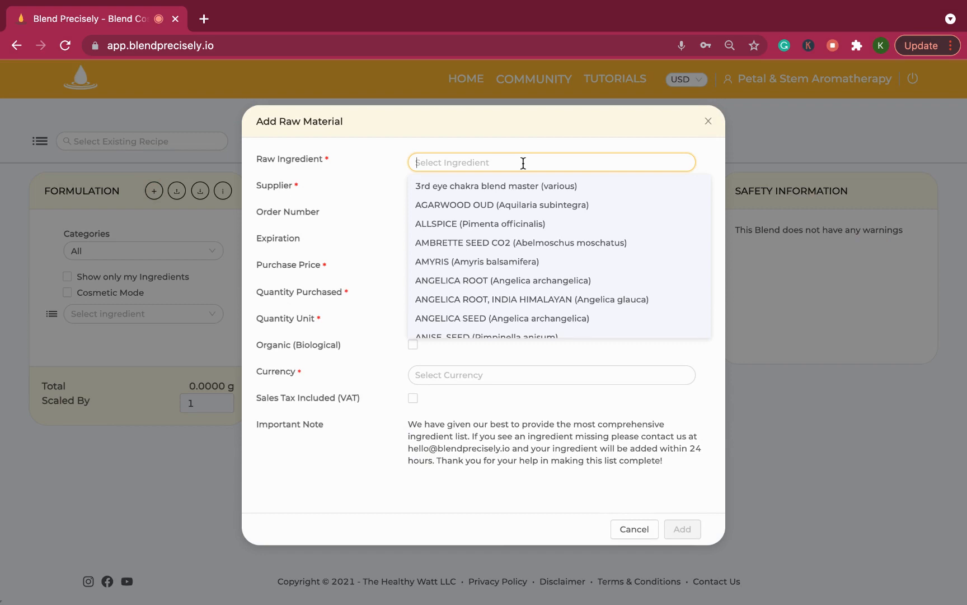
text(ho woo)
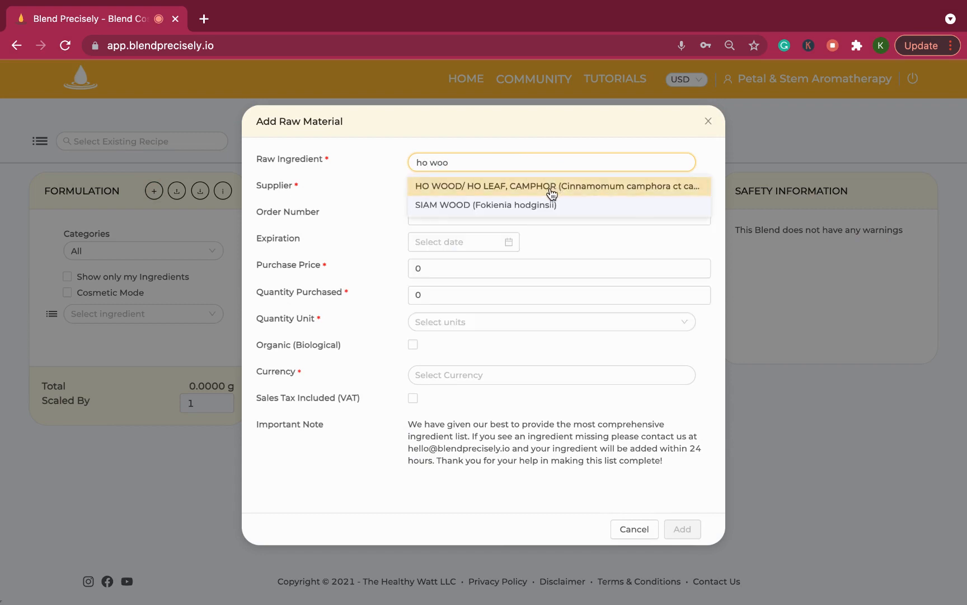
click(552, 186)
Check the existing suppliers and add a new supplier named Plant Therapy for the raw material.
click(481, 188)
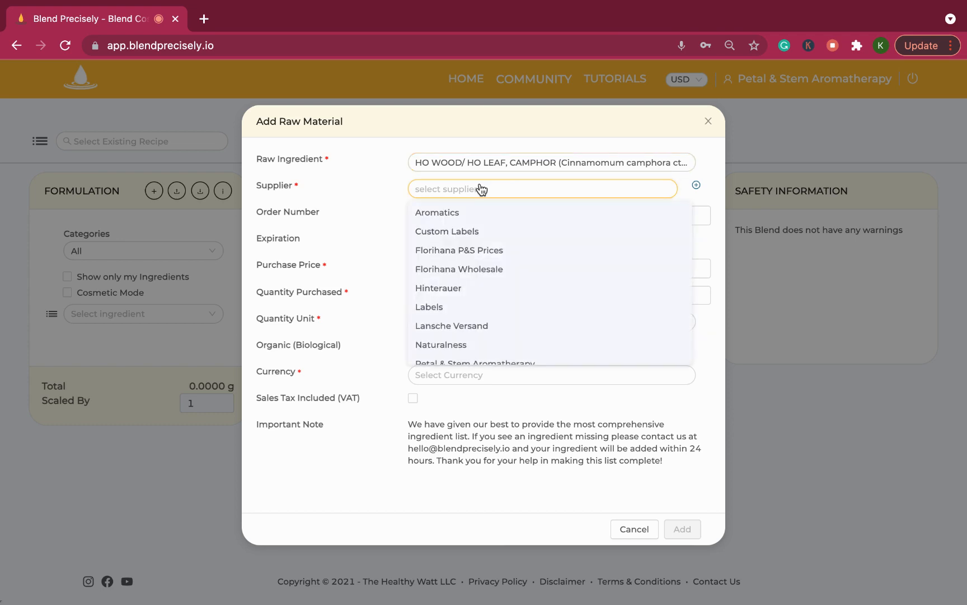
scroll(477, 274, down, 1)
scroll(477, 273, down, 3)
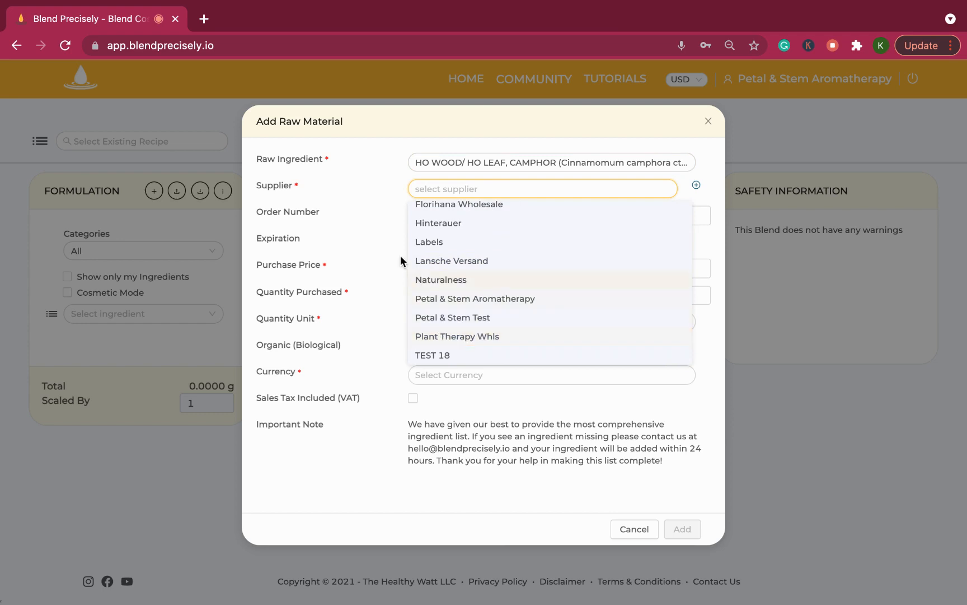
click(696, 186)
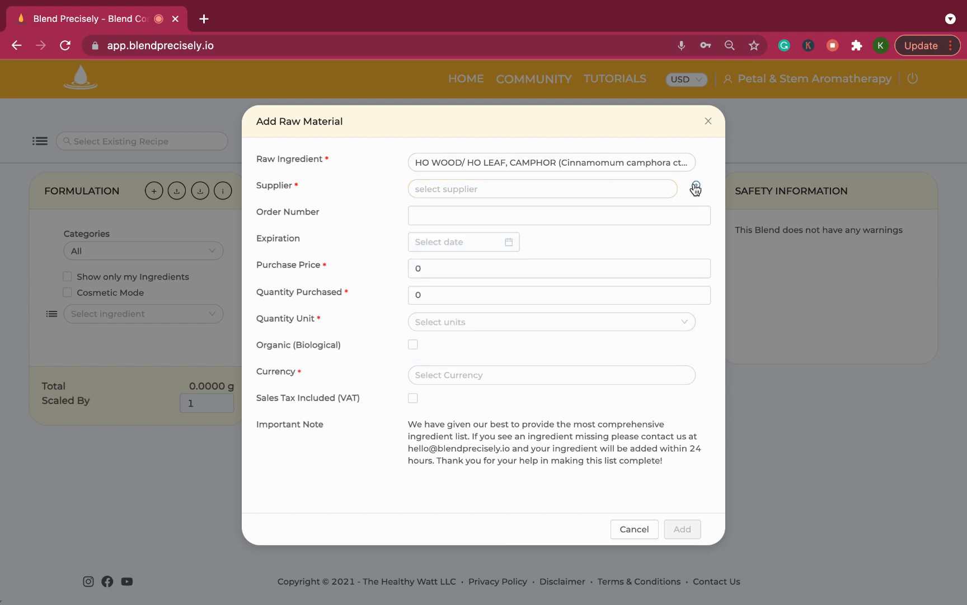
click(696, 188)
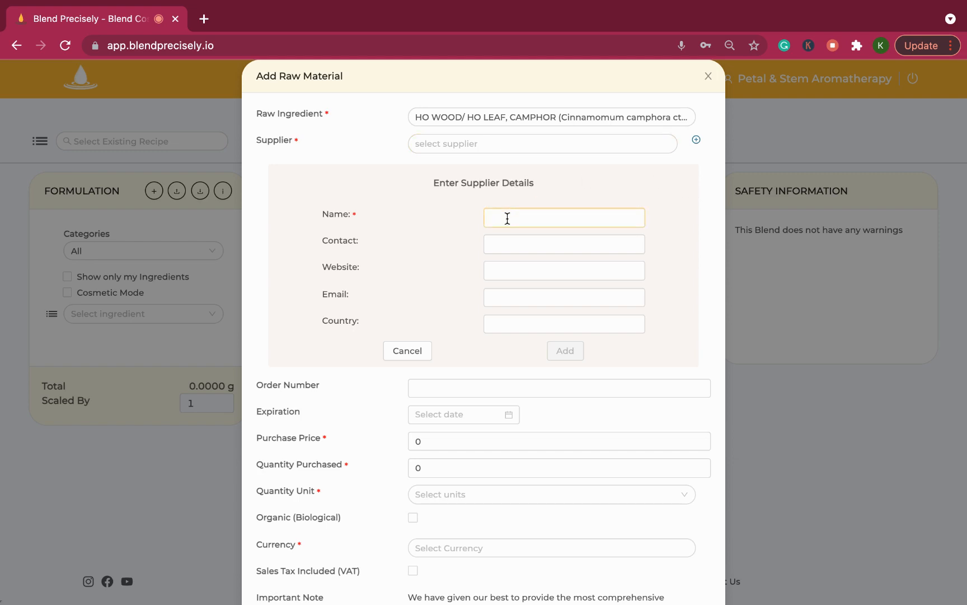
text(Plant )
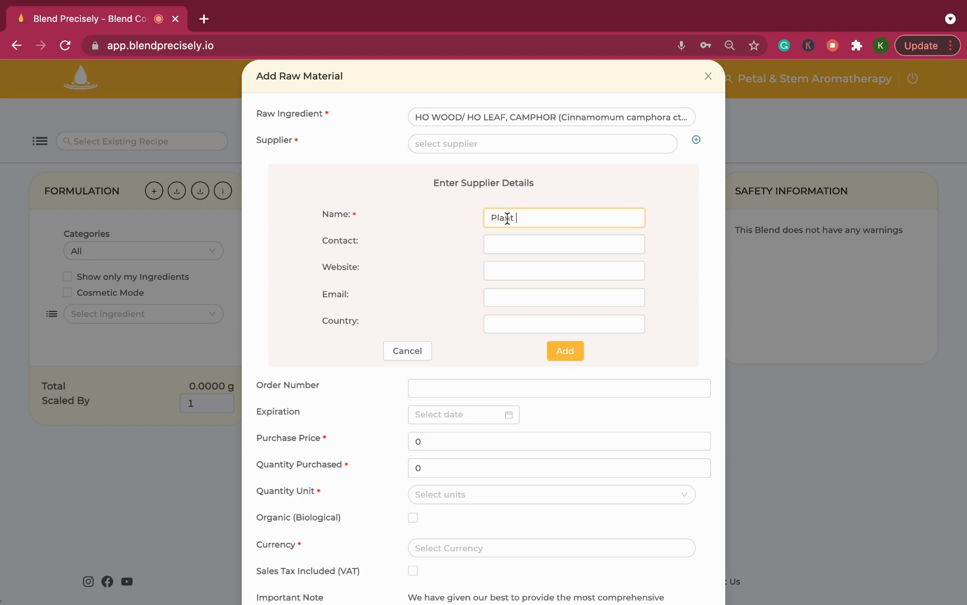
text(Therapy)
click(573, 358)
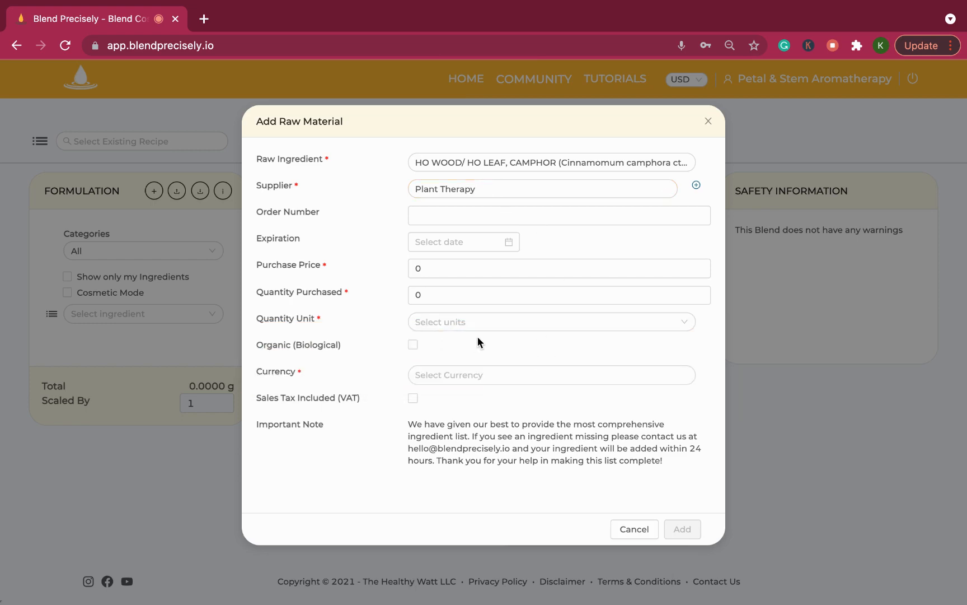
Set the raw material's expiration to today's date, 2021-12-01.
click(425, 212)
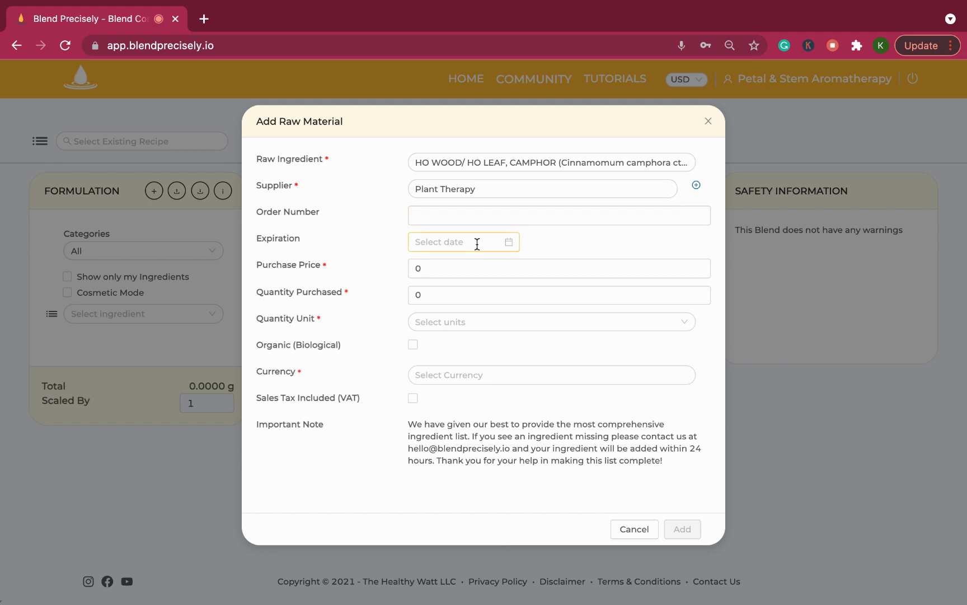
click(510, 243)
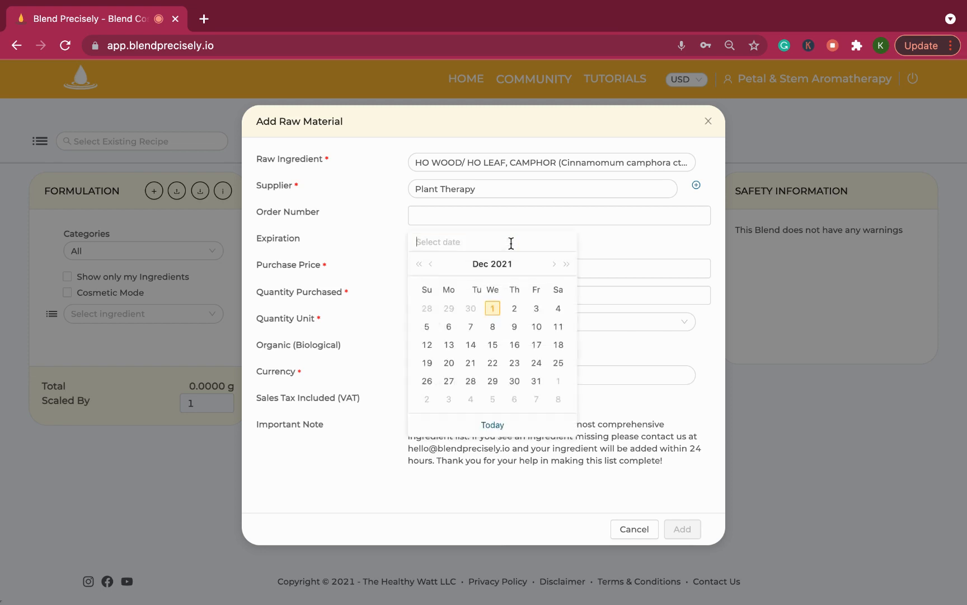
click(567, 264)
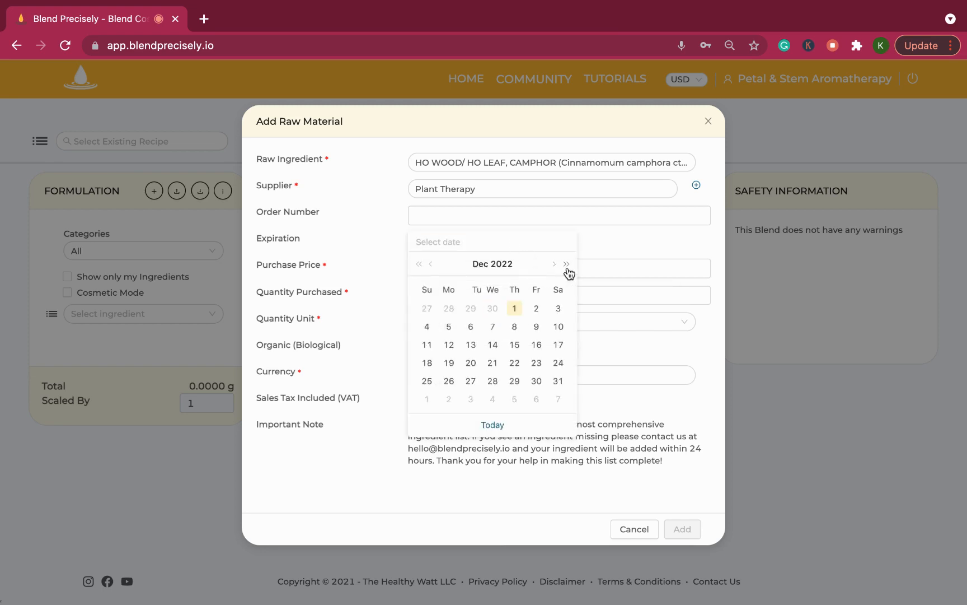
click(566, 264)
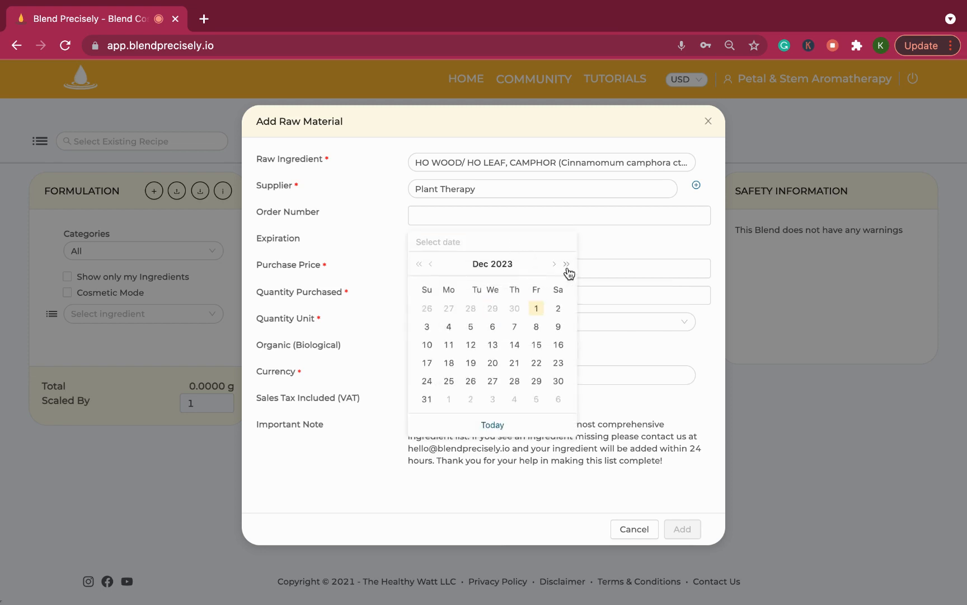
click(495, 424)
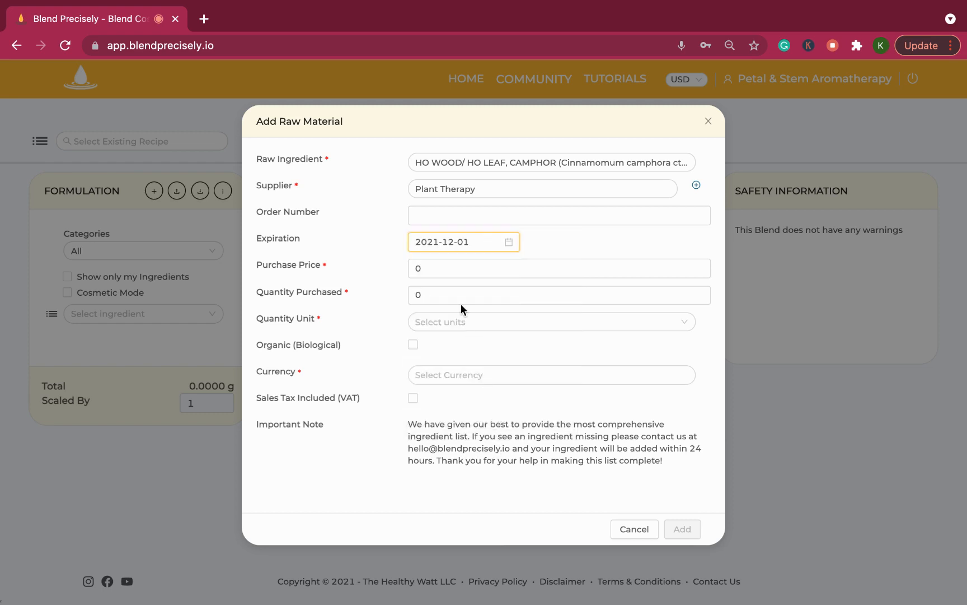
Set the raw material's purchase price to 7.97 and the purchased quantity to 30 ml.
click(435, 269)
key(BackSpace)
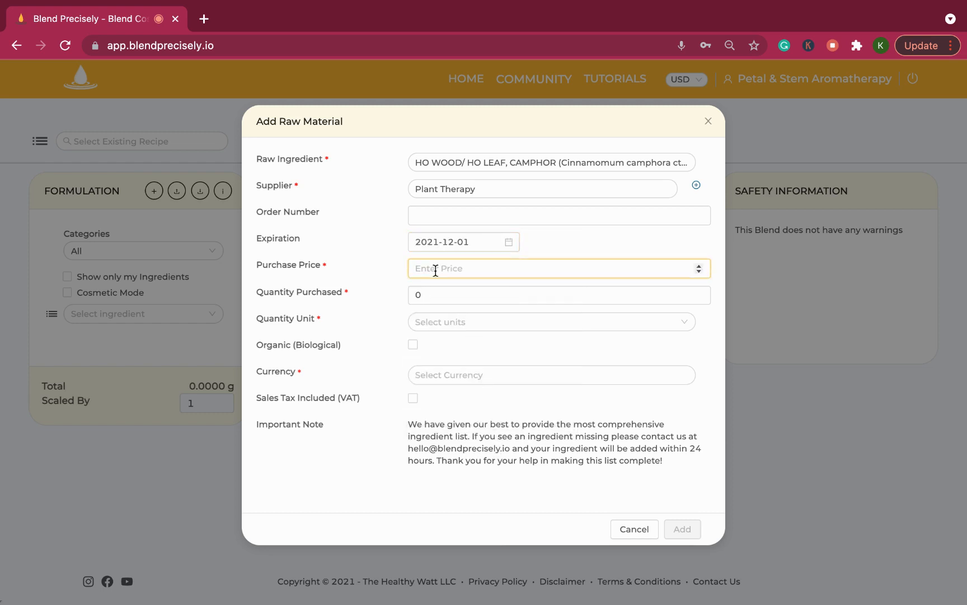
text(7.97)
click(432, 293)
key(BackSpace)
text(30)
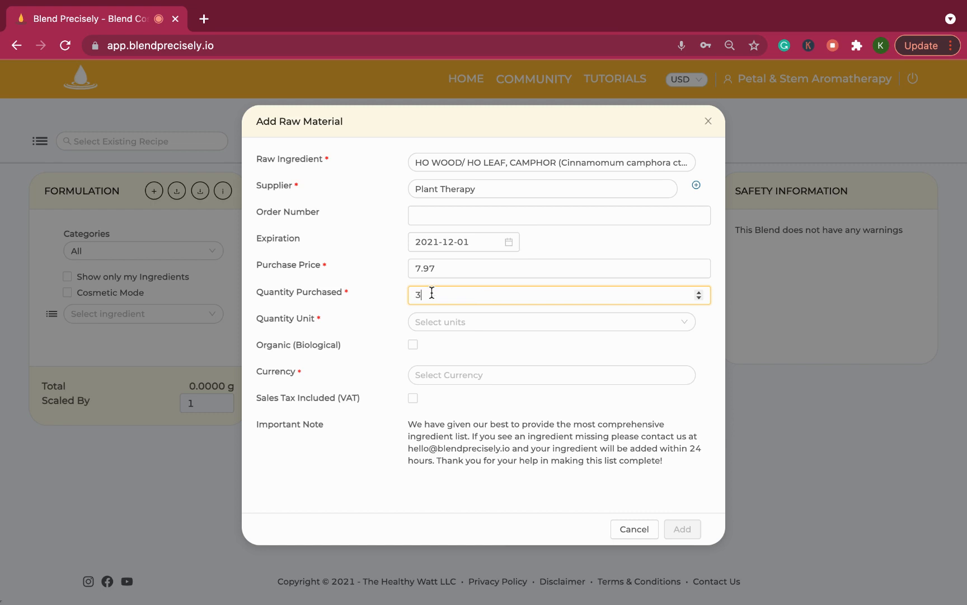
click(448, 325)
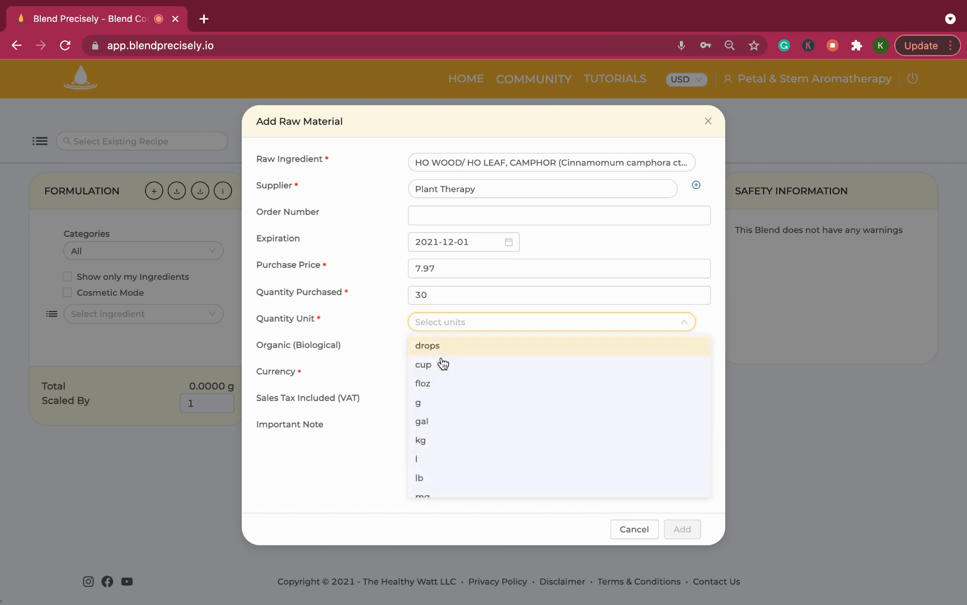
scroll(435, 449, down, 2)
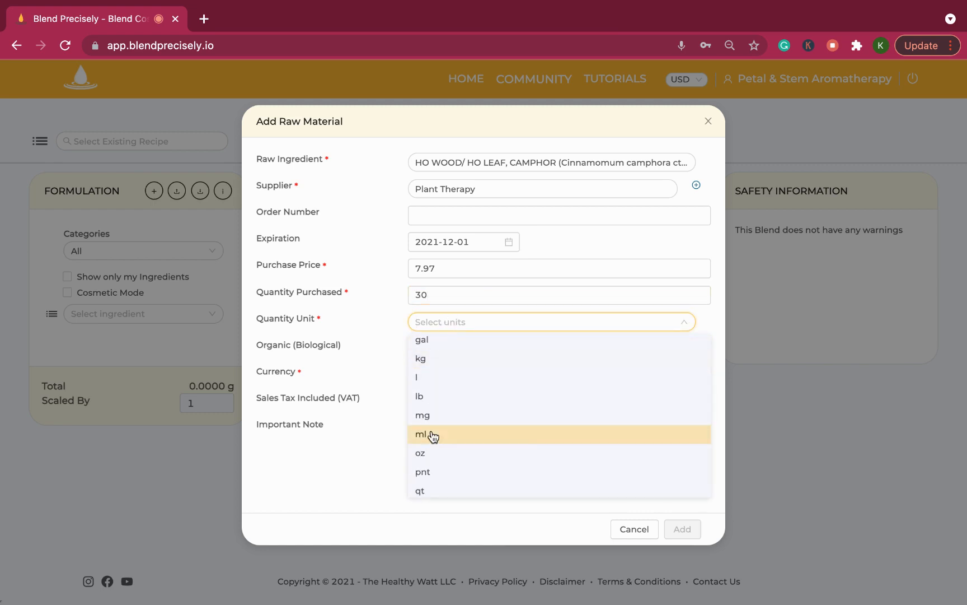
click(432, 436)
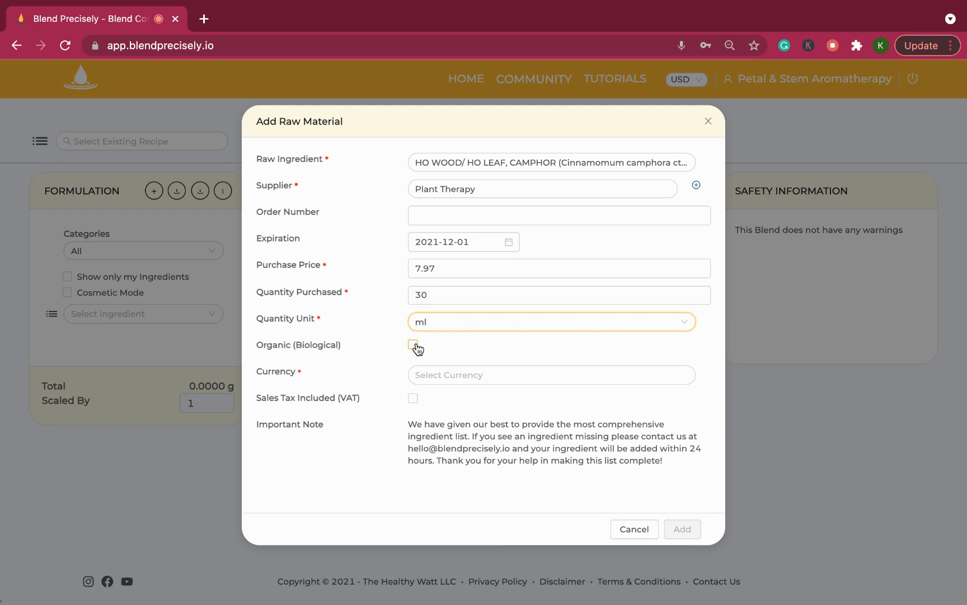
Set the raw material's currency to USD and add the completed raw material.
click(449, 380)
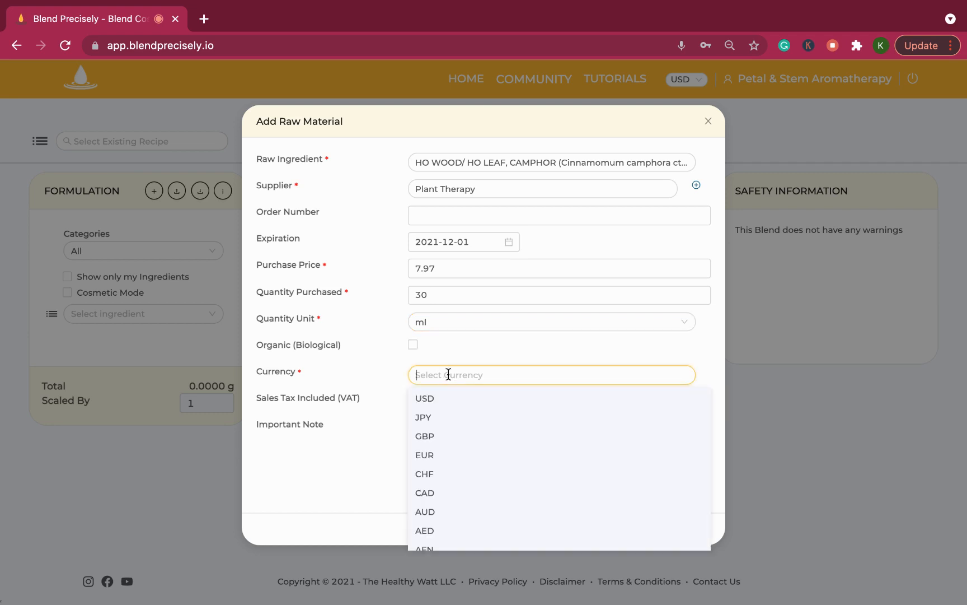
click(430, 397)
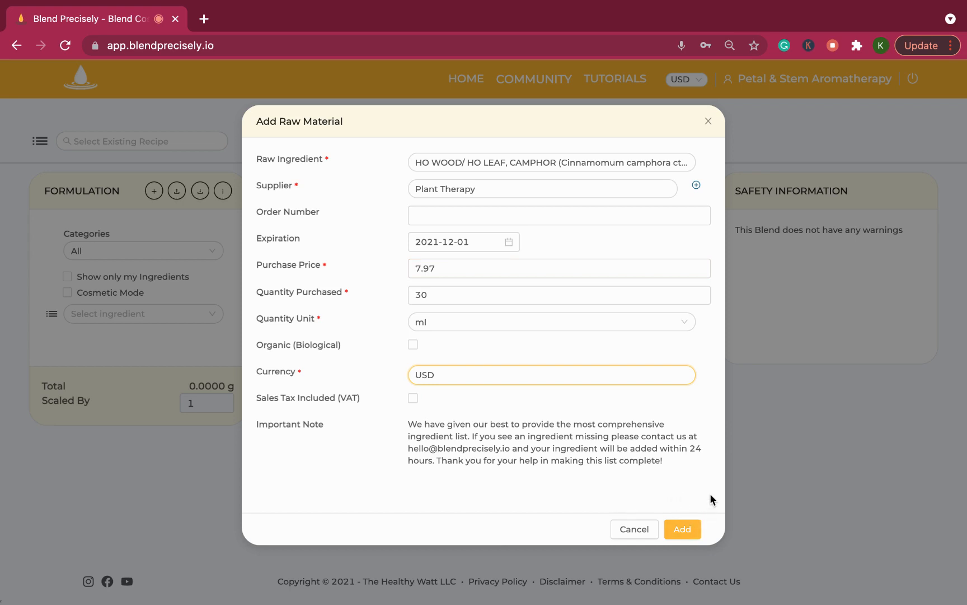
click(684, 534)
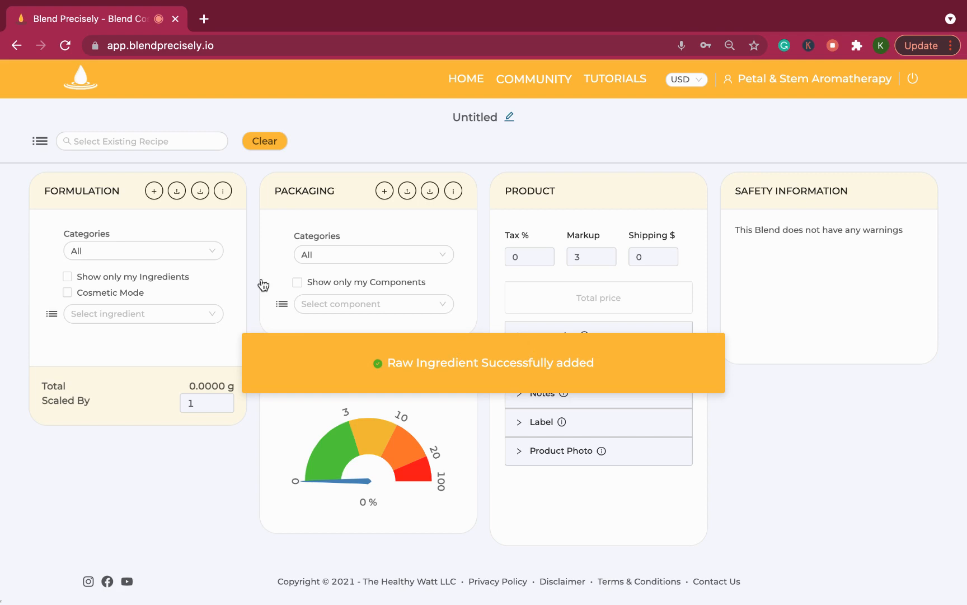
Open the full ingredient list, limit it to own ingredients and search for ho wood.
click(49, 314)
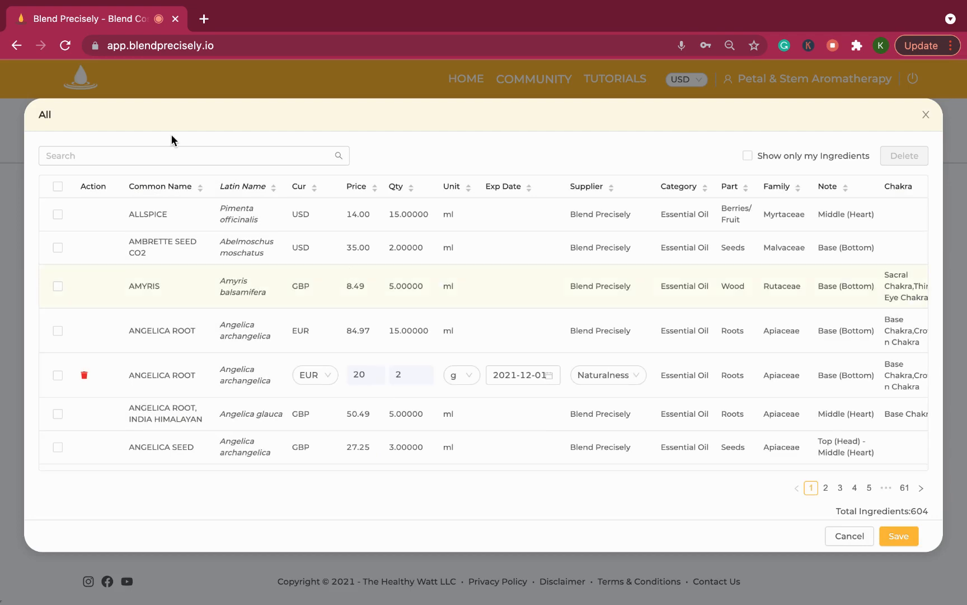
click(749, 156)
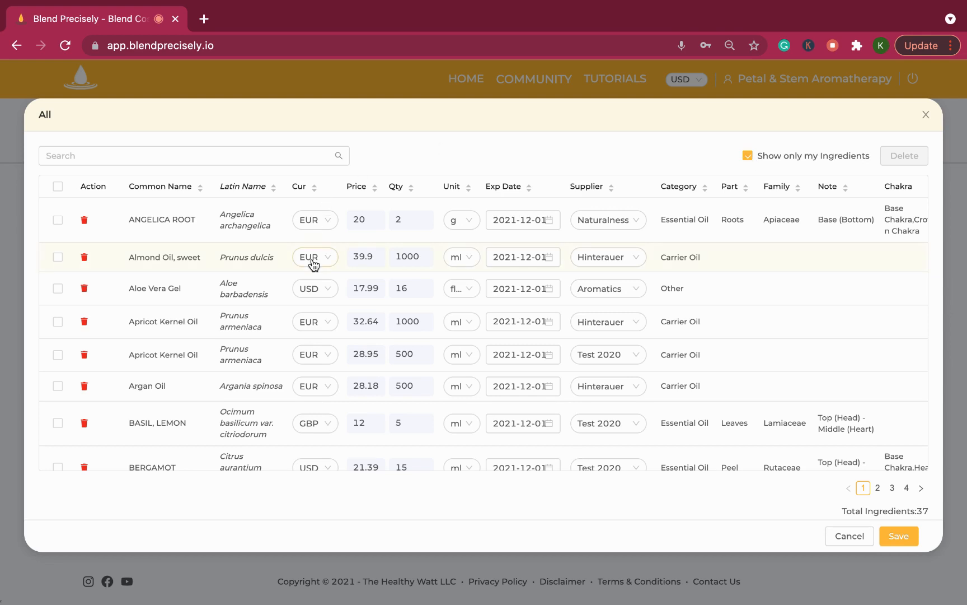
scroll(314, 263, down, 5)
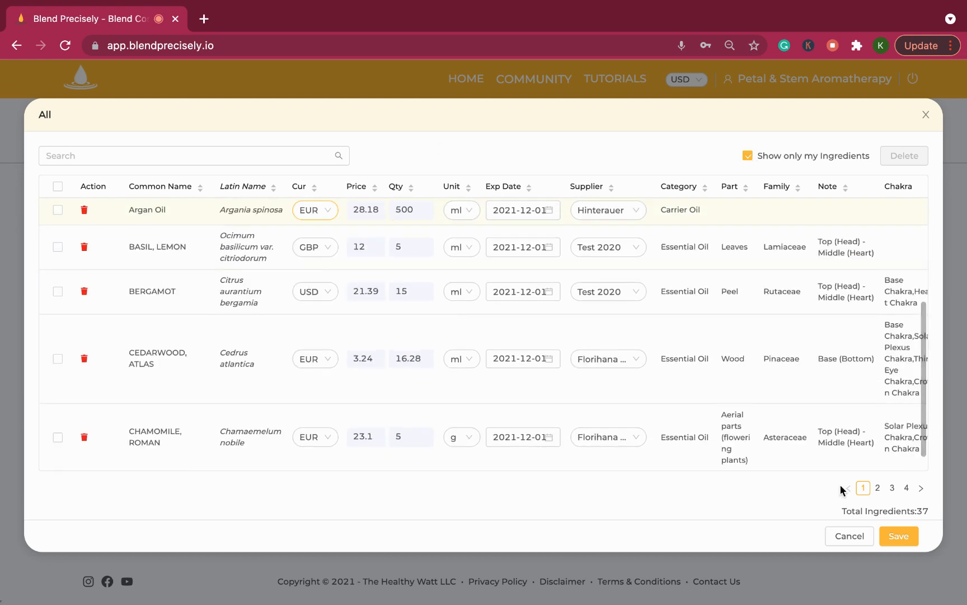
click(99, 149)
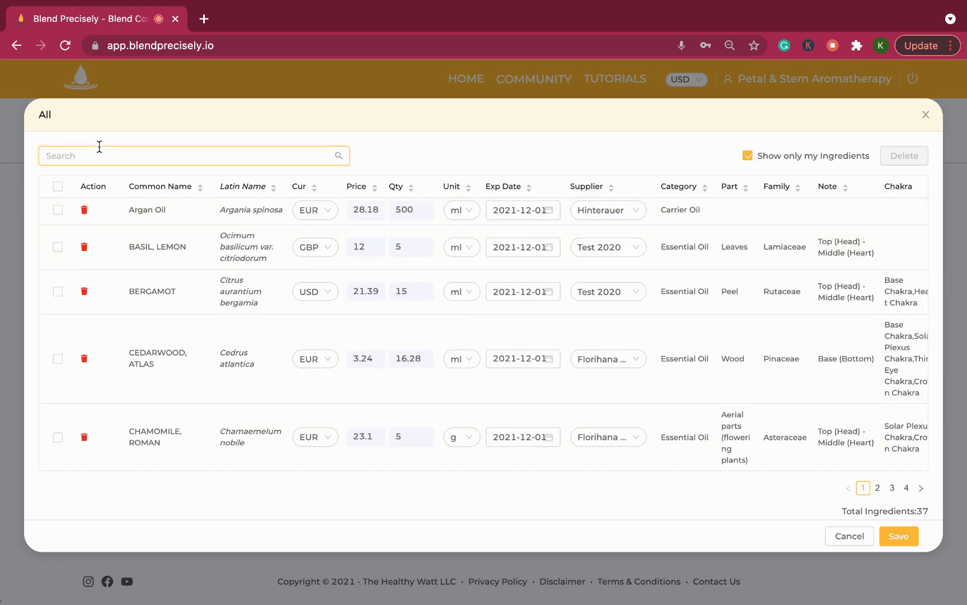
text(ho wood)
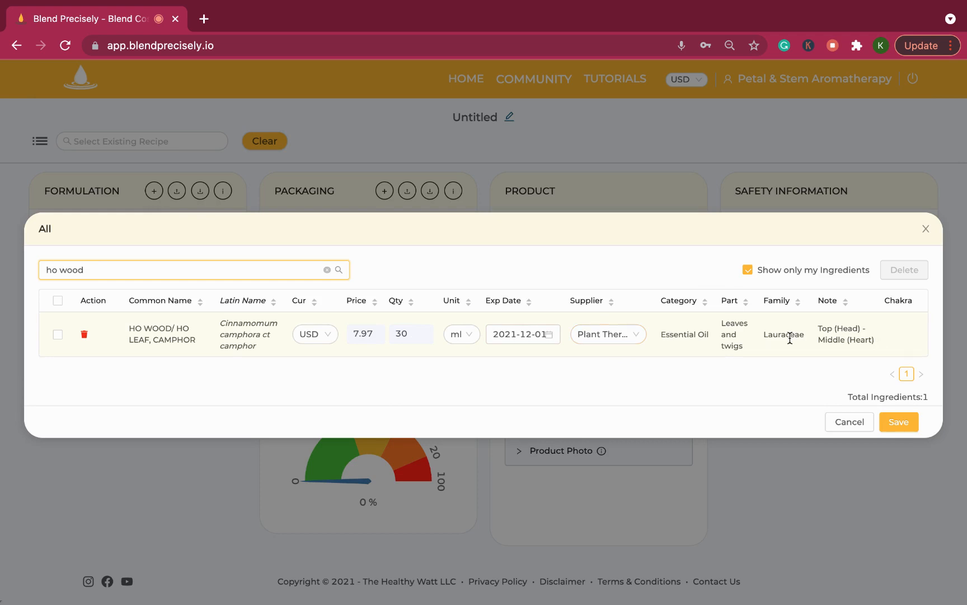
Check the editable currency, price and quantity of the ho wood entry, and close the ingredient list without changes.
click(333, 338)
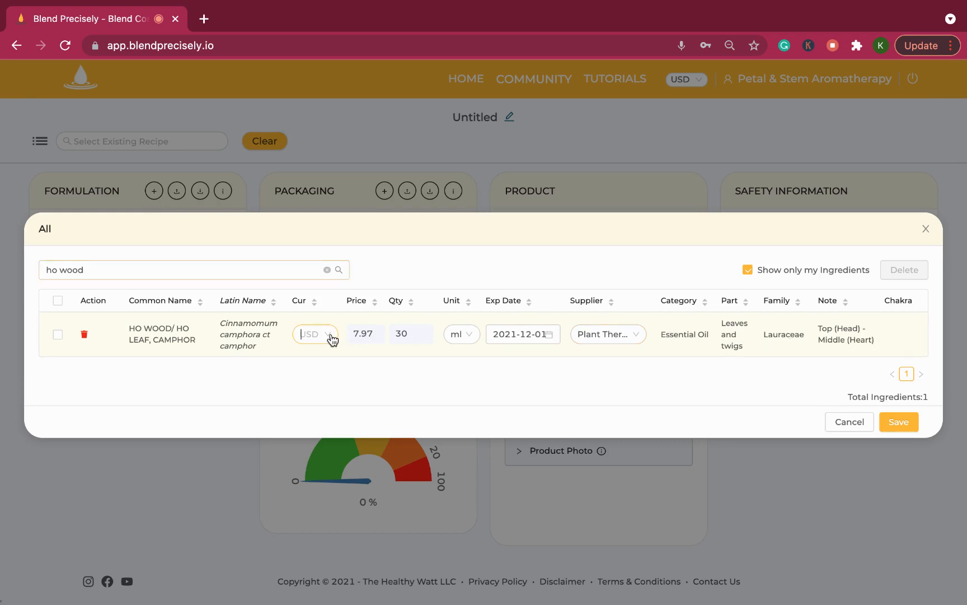
click(331, 338)
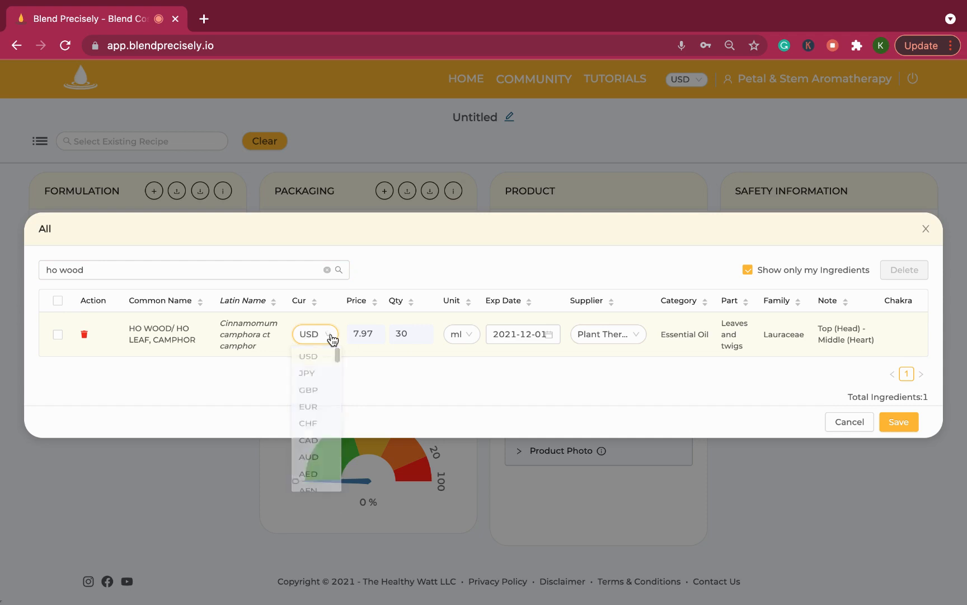
click(375, 337)
click(416, 335)
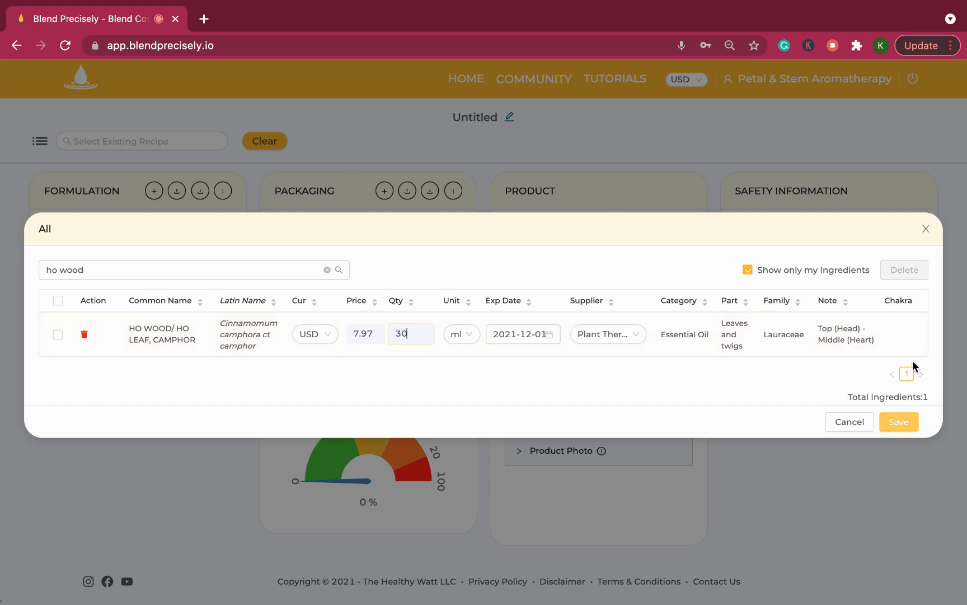
click(927, 229)
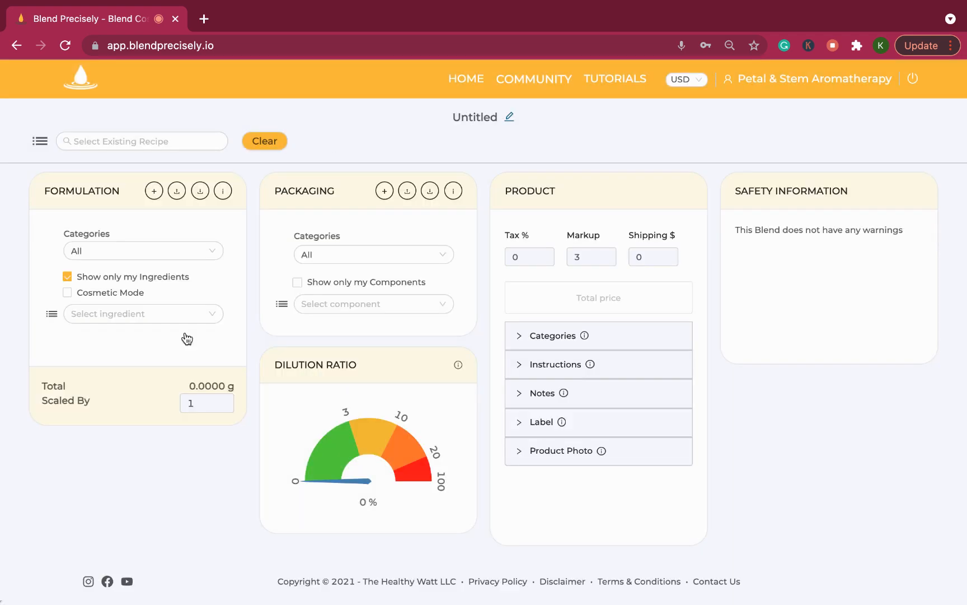
Add the own HO WOOD/ HO LEAF, CAMPHOR to the formulation, and with the own-ingredients filter off, add the built-in version found under ho wood.
click(125, 314)
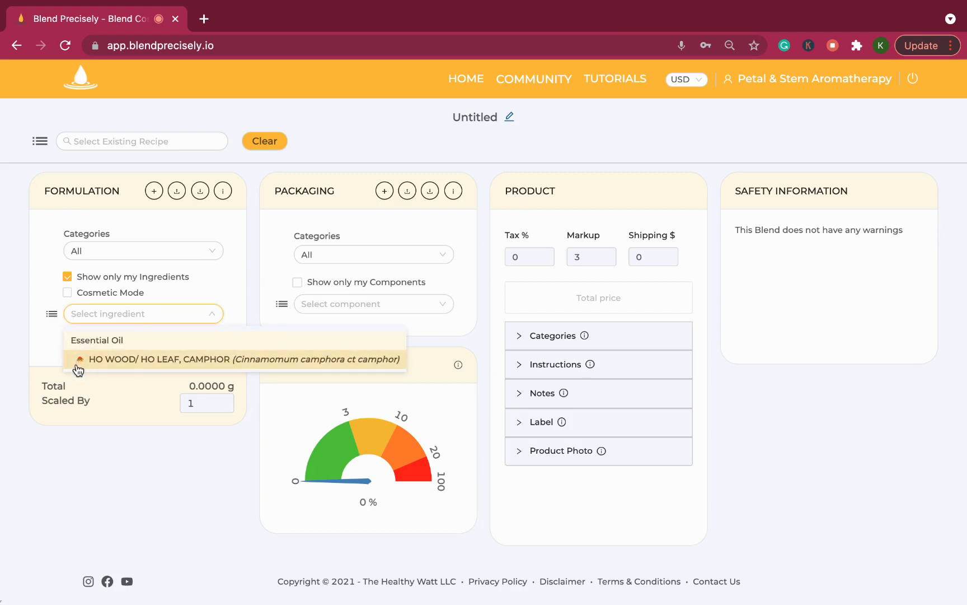
click(107, 357)
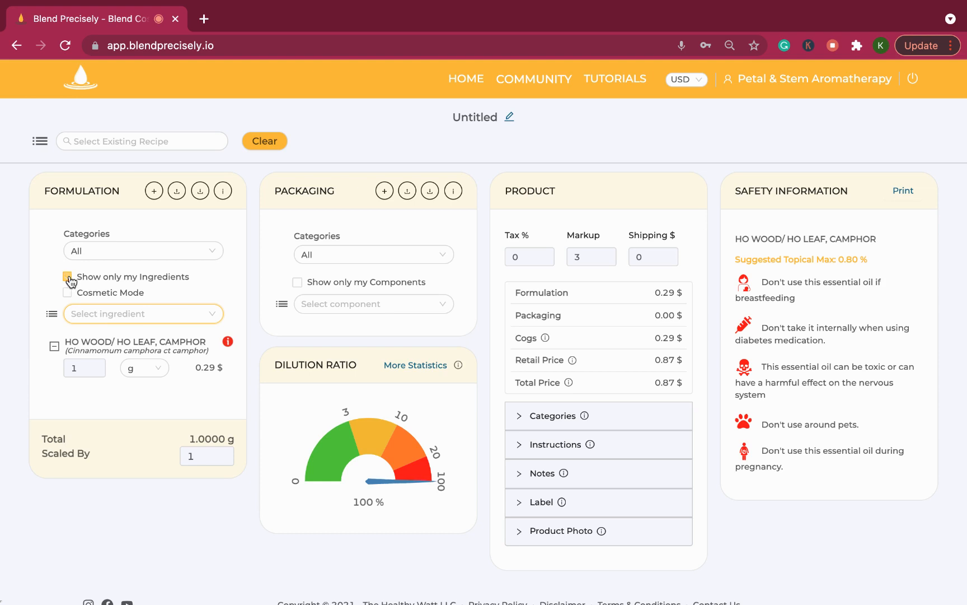
click(97, 312)
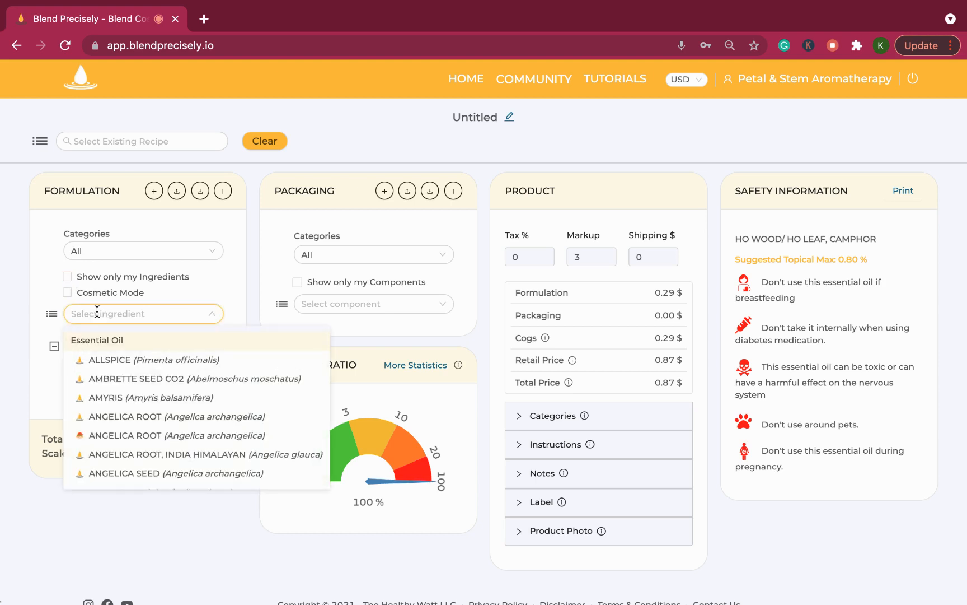
text(ho wood)
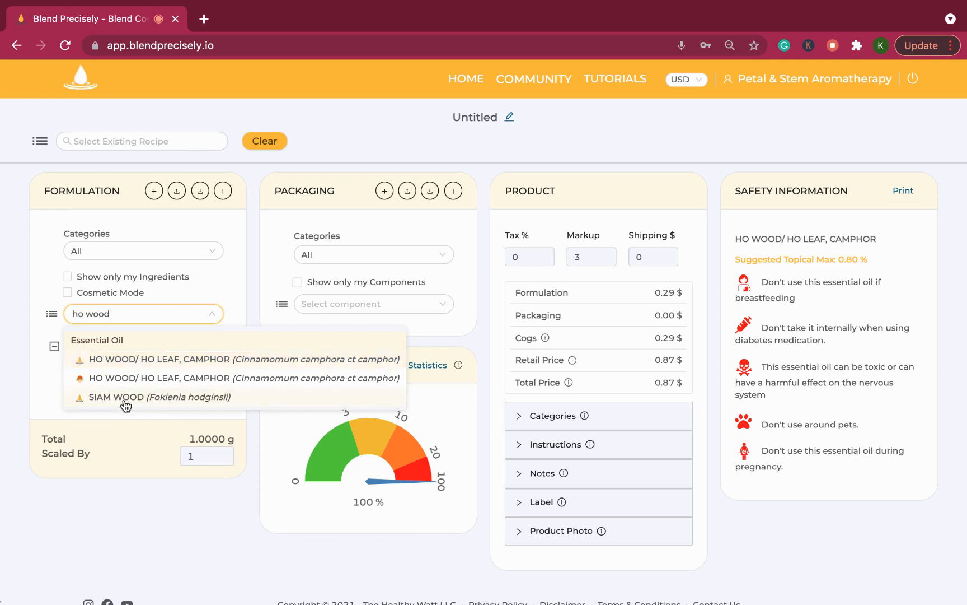
click(133, 361)
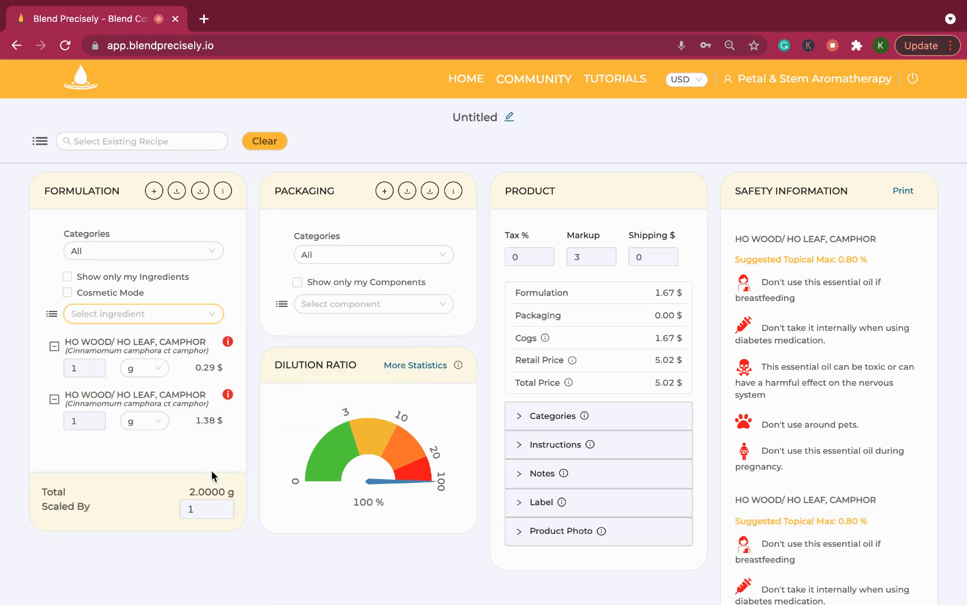